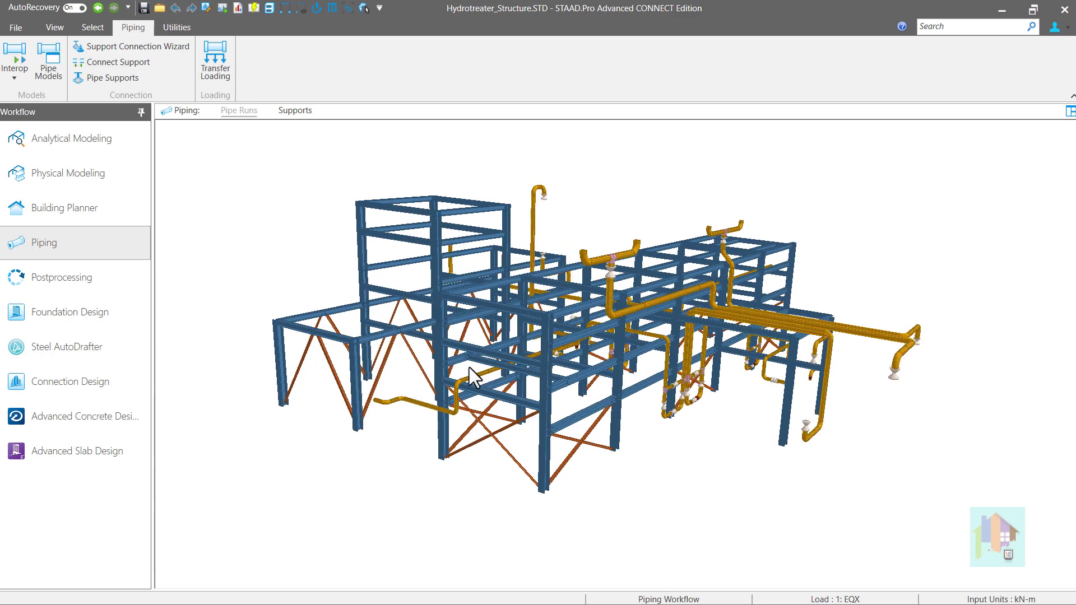
Step: Examine the piping and steel frames from several sides and from above to judge their areas exposed to wind
middle_drag(521, 400, 592, 425)
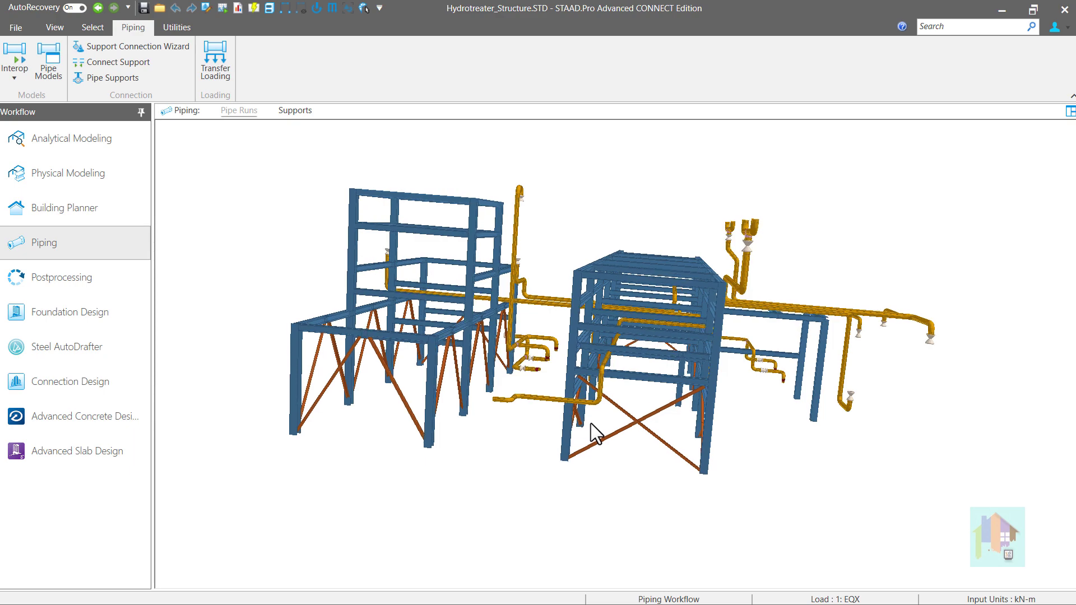
middle_drag(591, 423, 442, 438)
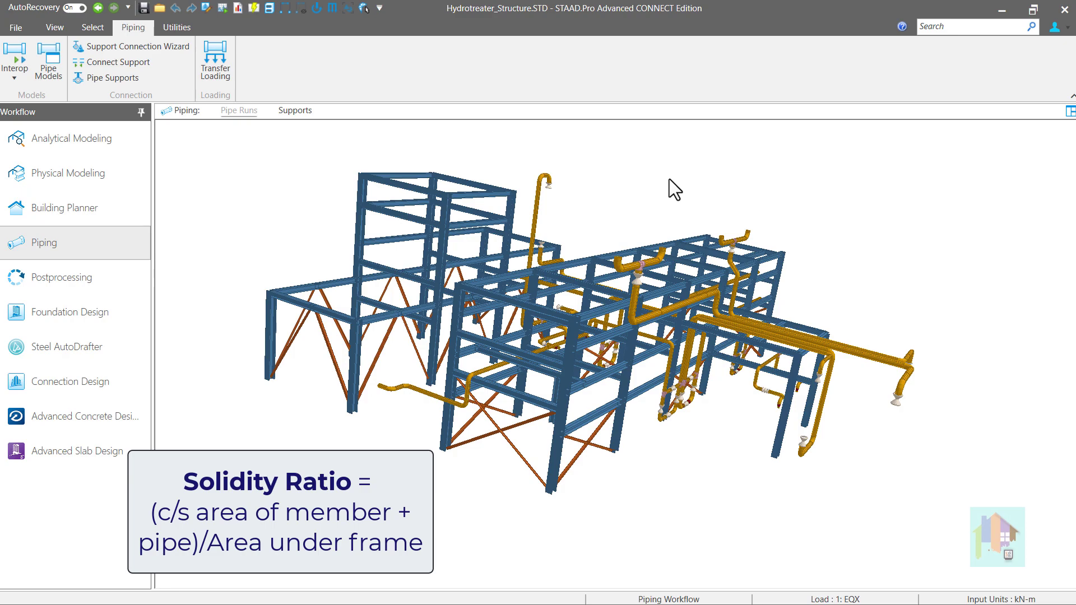
middle_drag(670, 179, 563, 353)
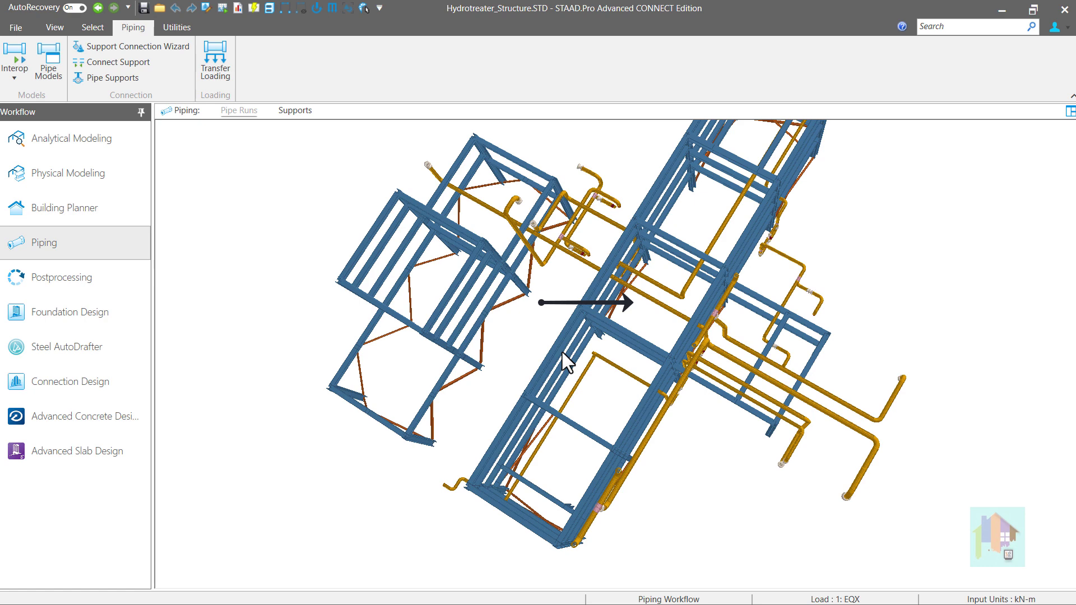
middle_drag(641, 431, 603, 419)
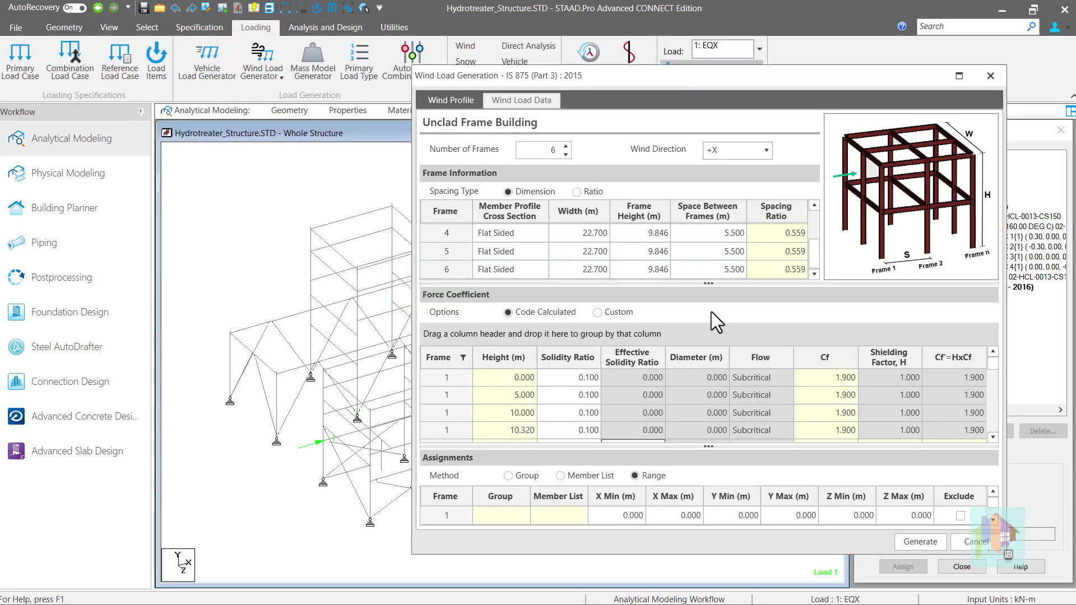
Step: Review the solidity ratio and effective solidity ratio of each frame at every height in the unclad frame wind load data
click(559, 383)
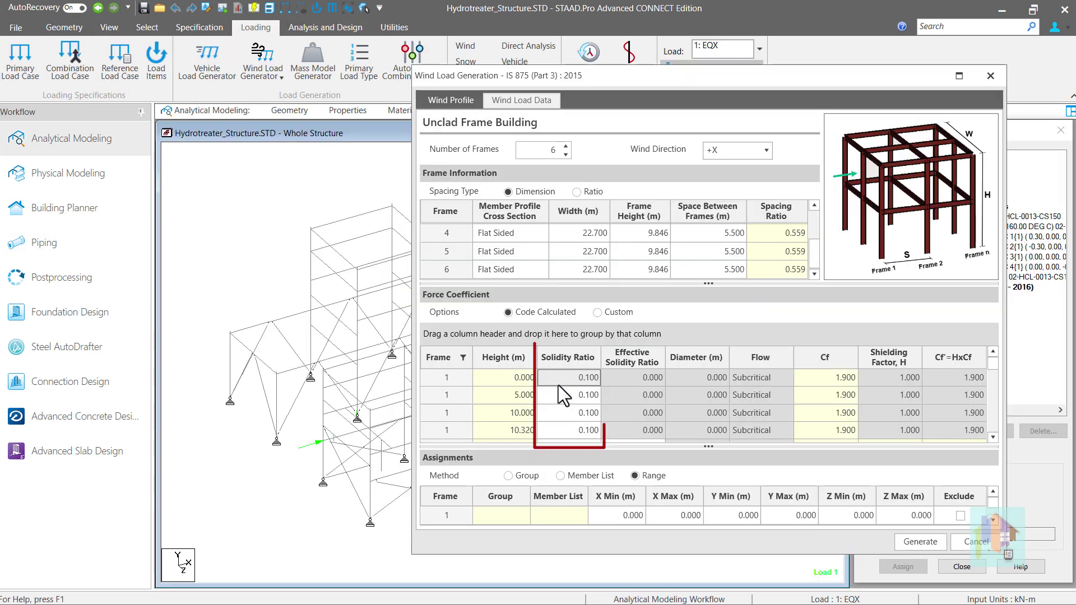
scroll(566, 419, down, 2)
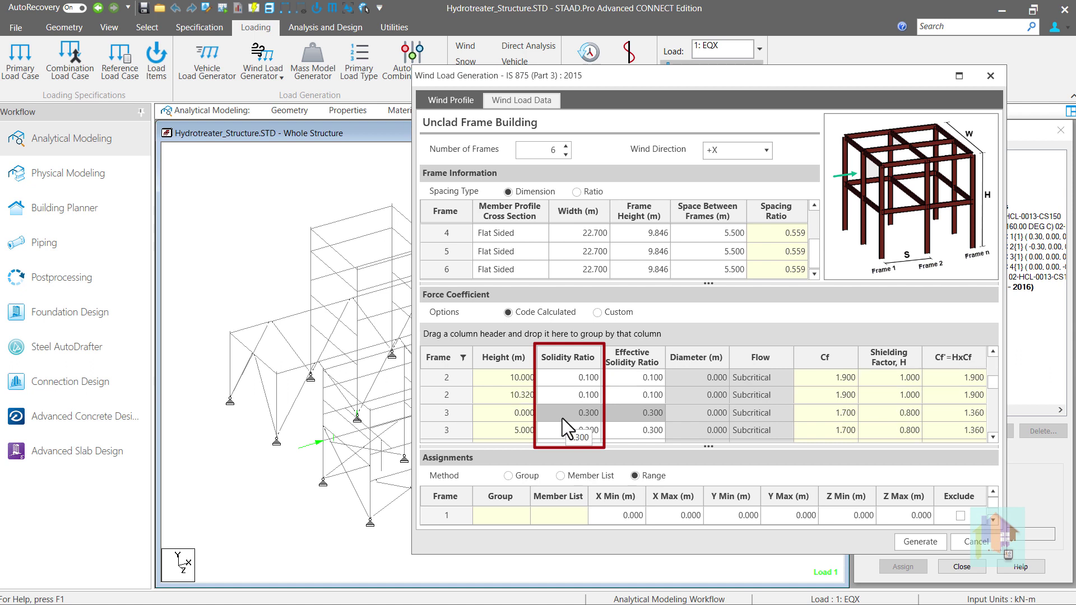
click(562, 419)
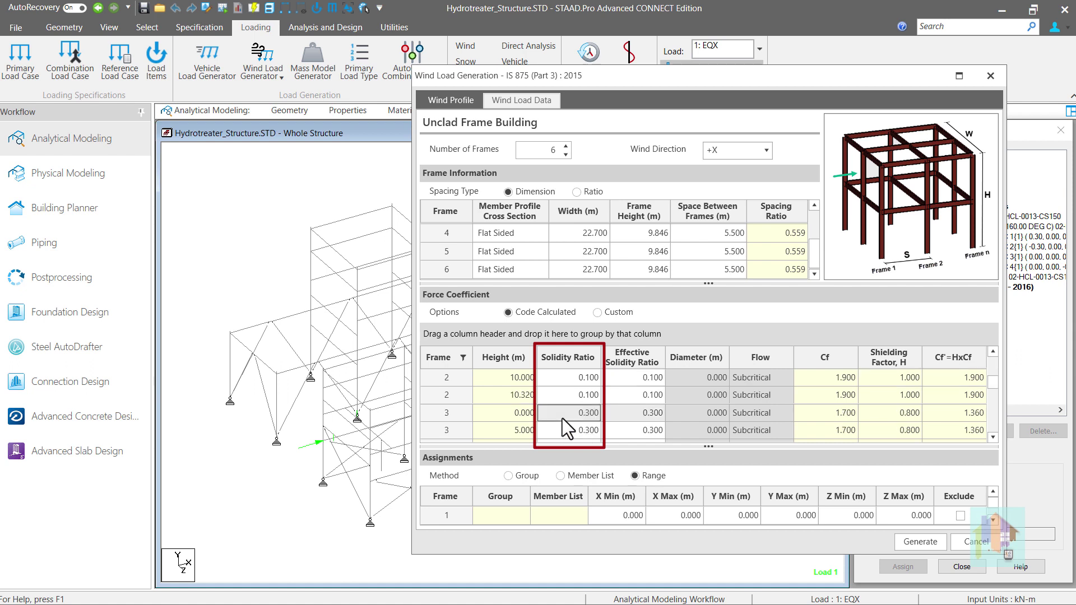
click(623, 414)
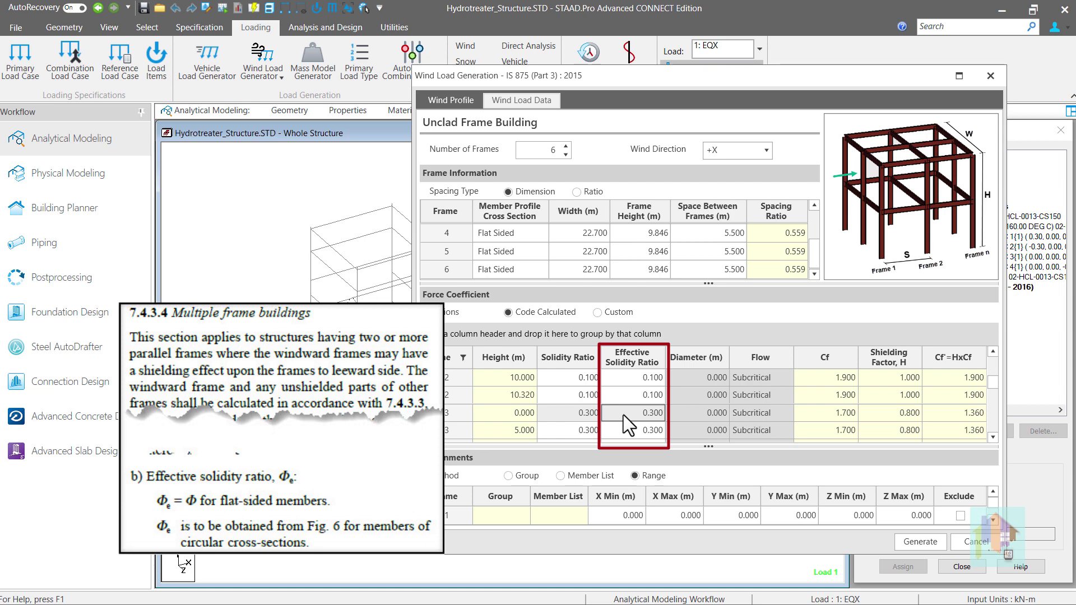
scroll(622, 415, down, 2)
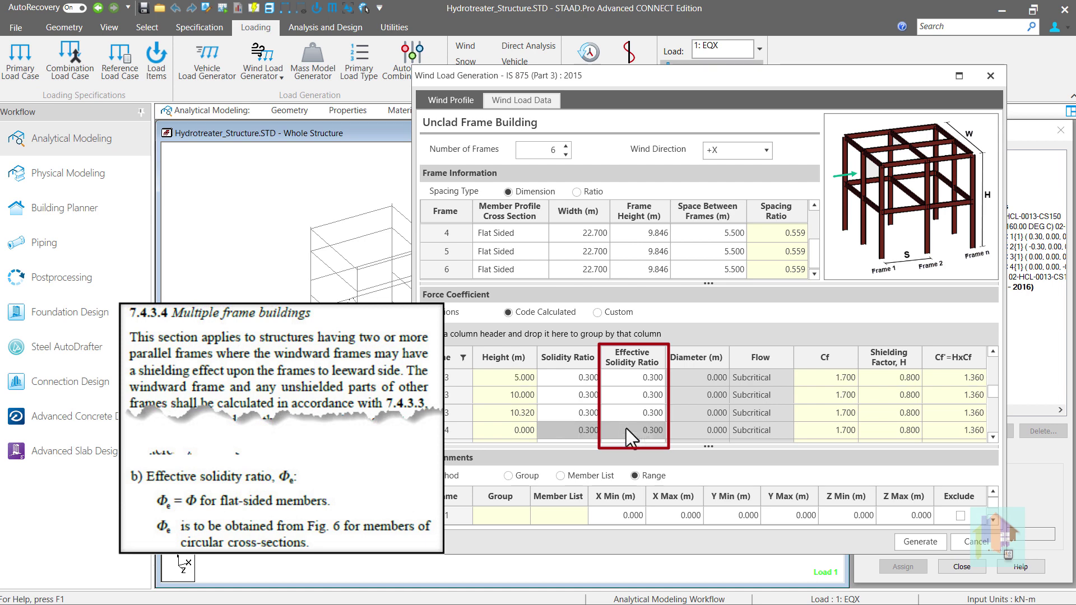
scroll(626, 430, down, 1)
click(627, 429)
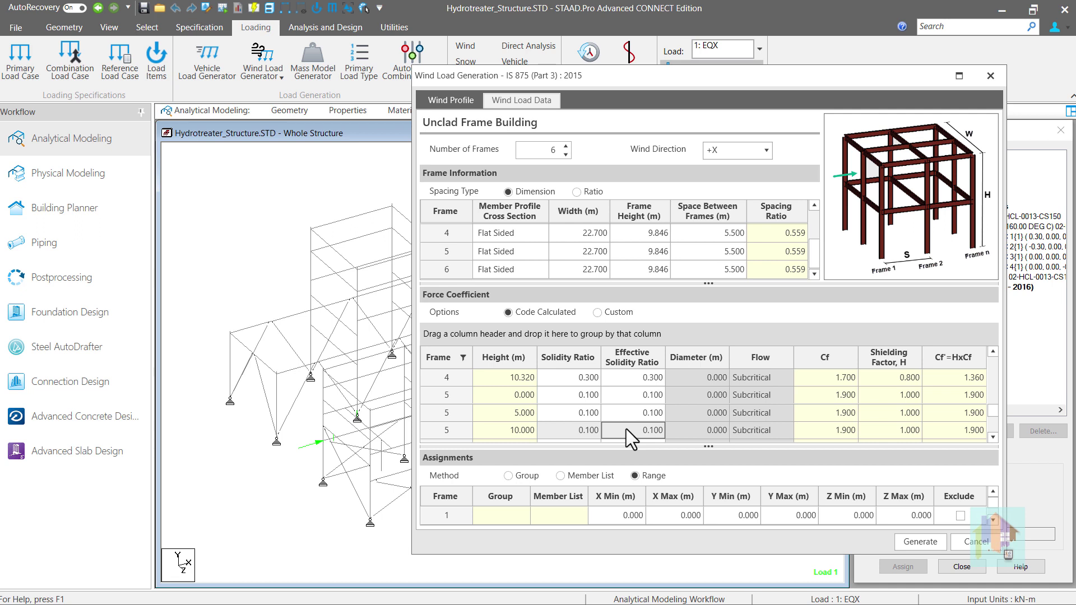
Step: Assign frames 1–6 by Range with X limits 30–31, 35–36, 41–42, 46–47, 52–53 and 57–58 m, and generate the +X wind loads
drag(708, 447, 722, 371)
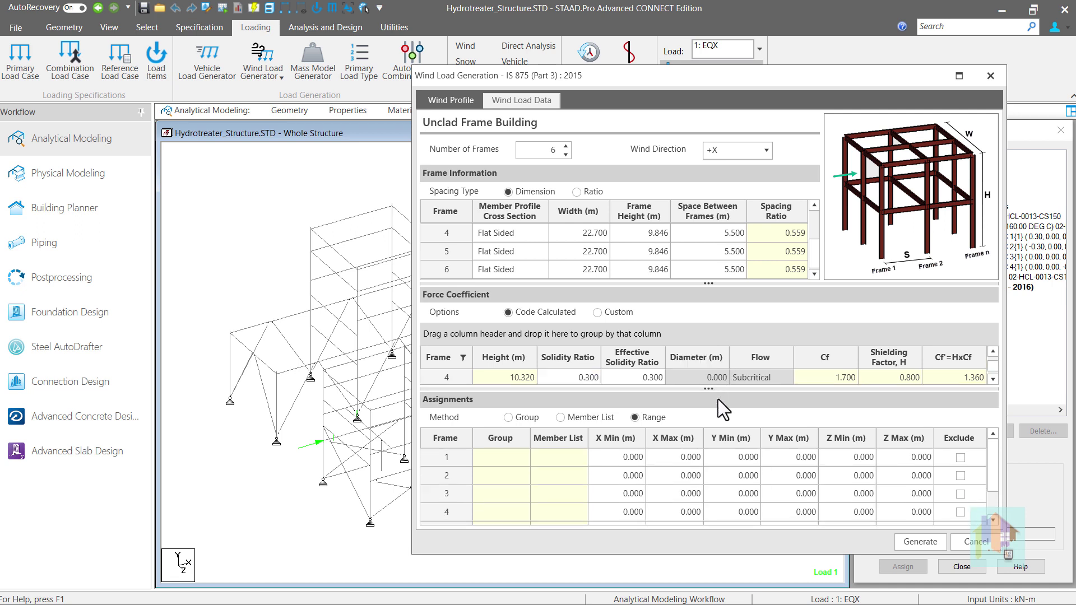
click(525, 420)
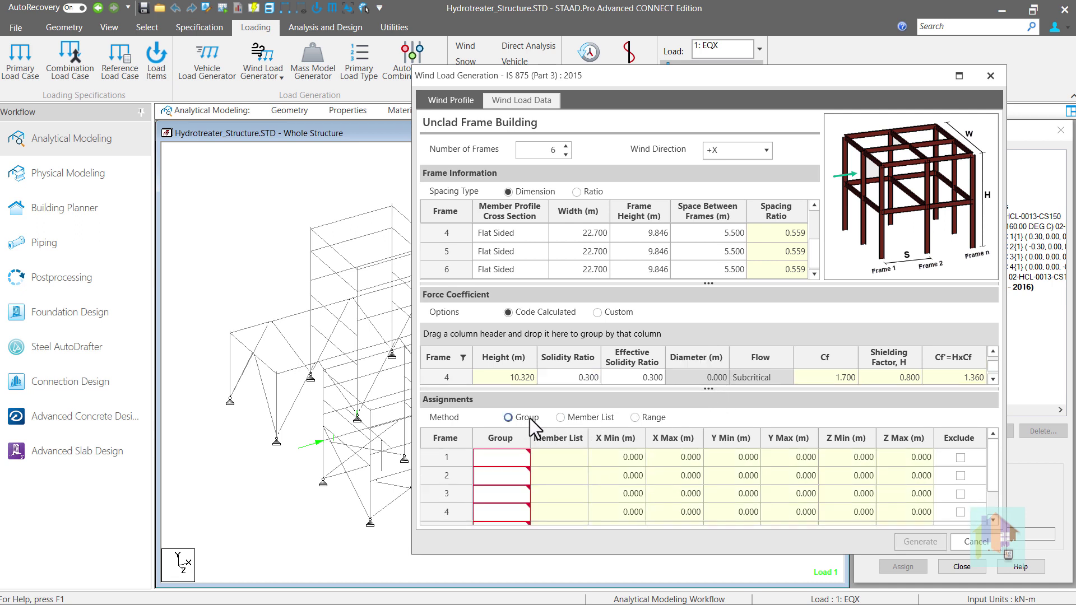
click(574, 418)
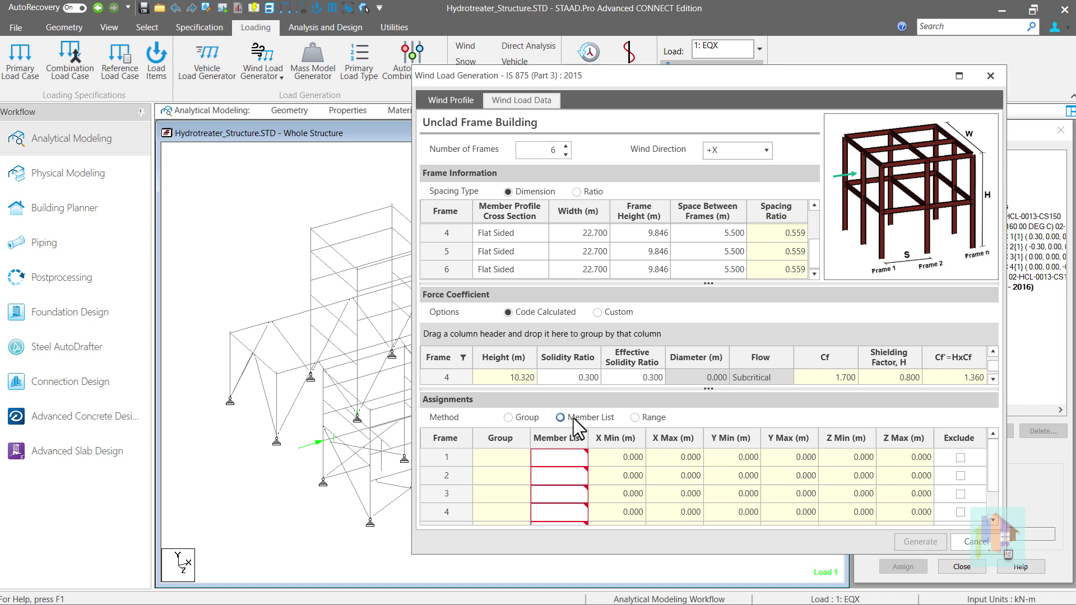
click(650, 419)
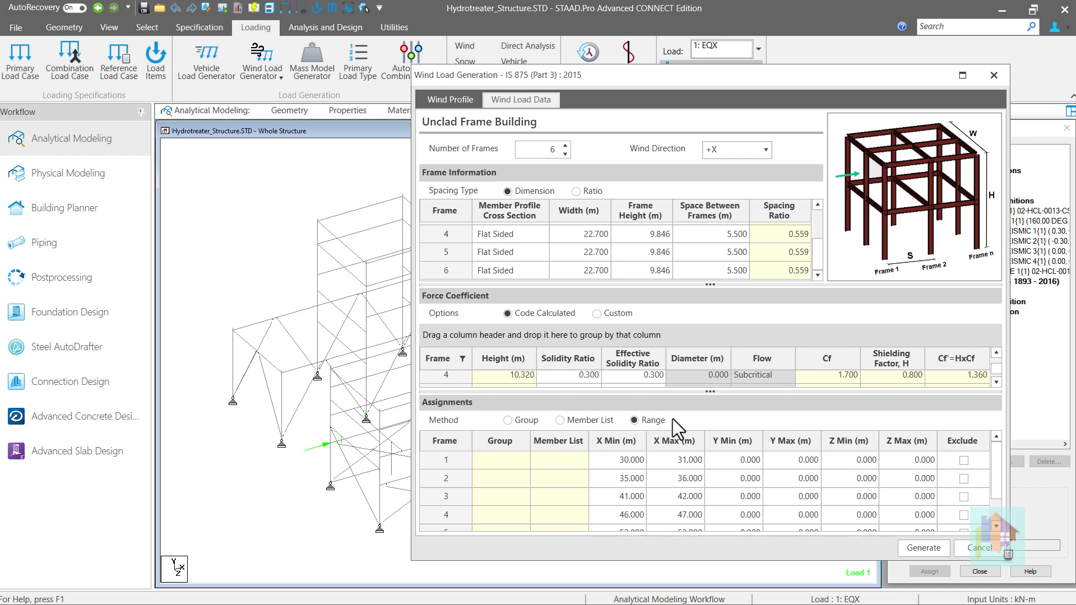
scroll(669, 479, down, 1)
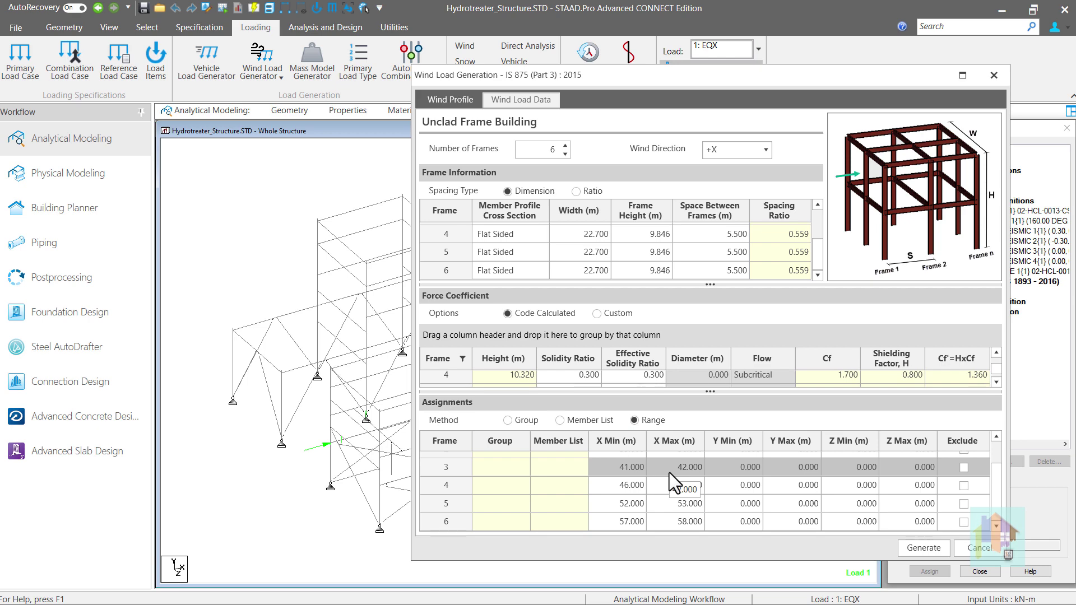
click(921, 547)
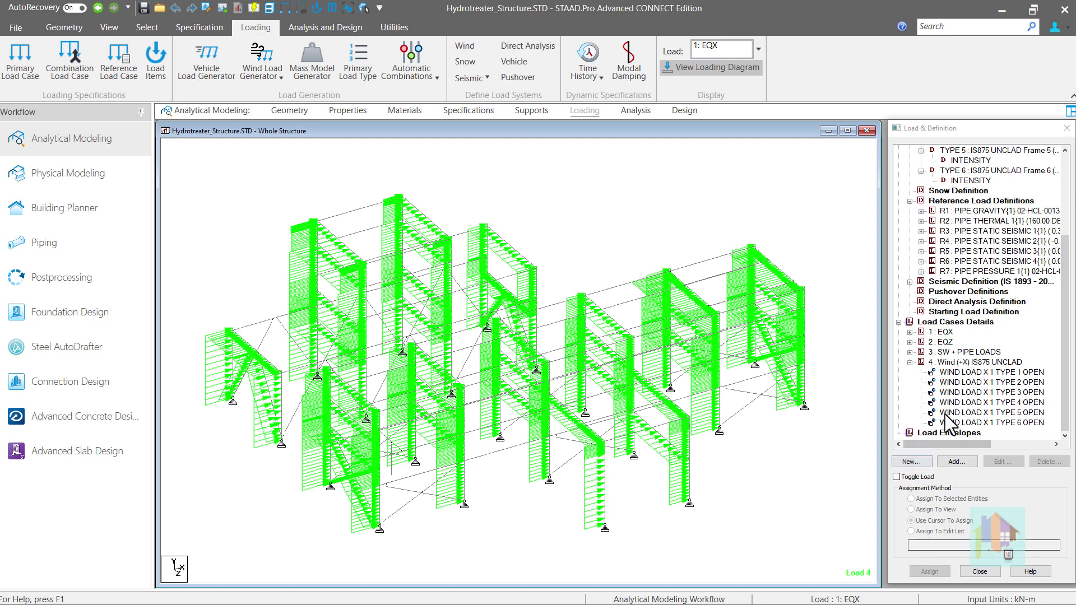
Step: Inspect which frames carry the type 1, 3, 5 and 6 wind loads in the Wind (+X) IS875 UNCLAD load case
click(963, 364)
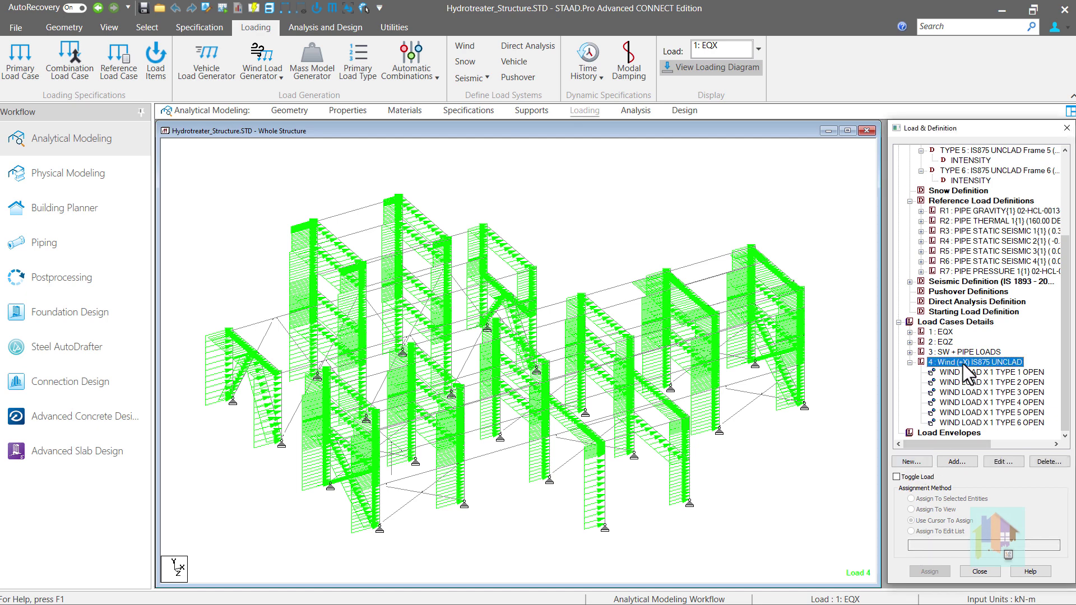
click(961, 374)
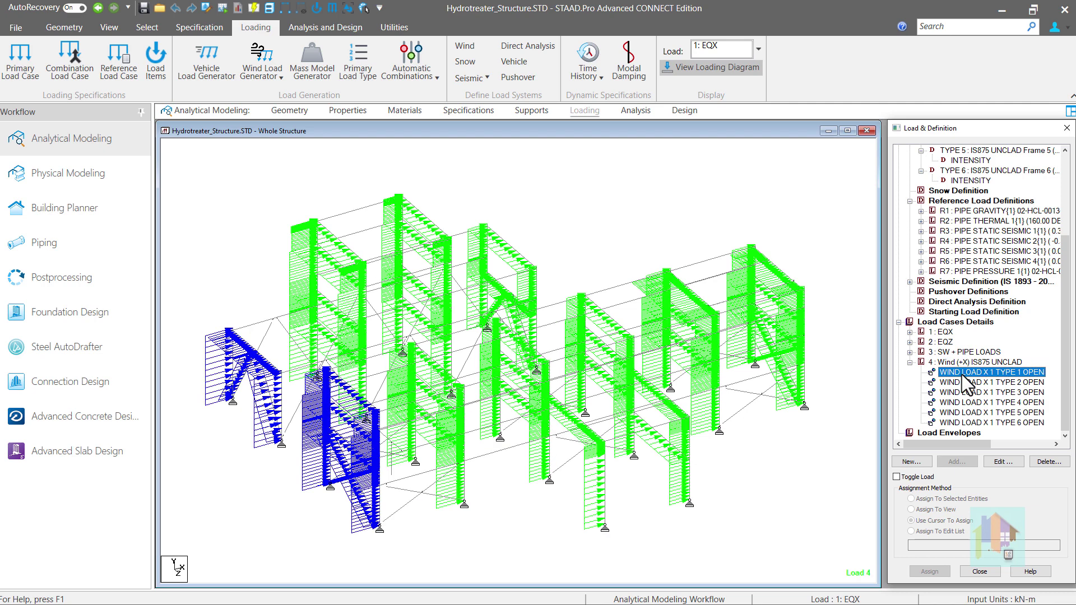
click(961, 393)
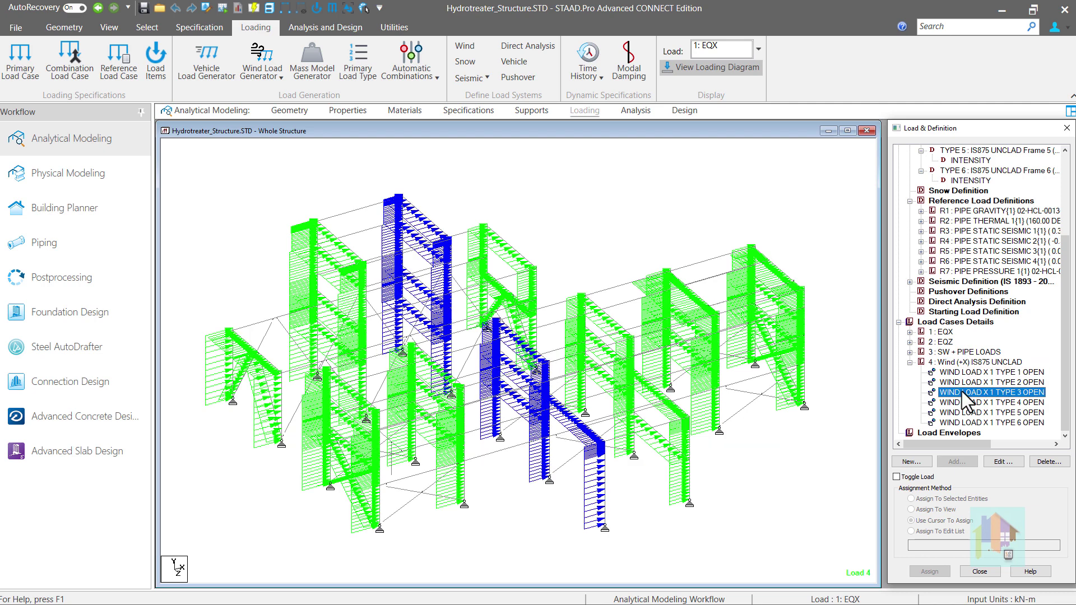
click(967, 415)
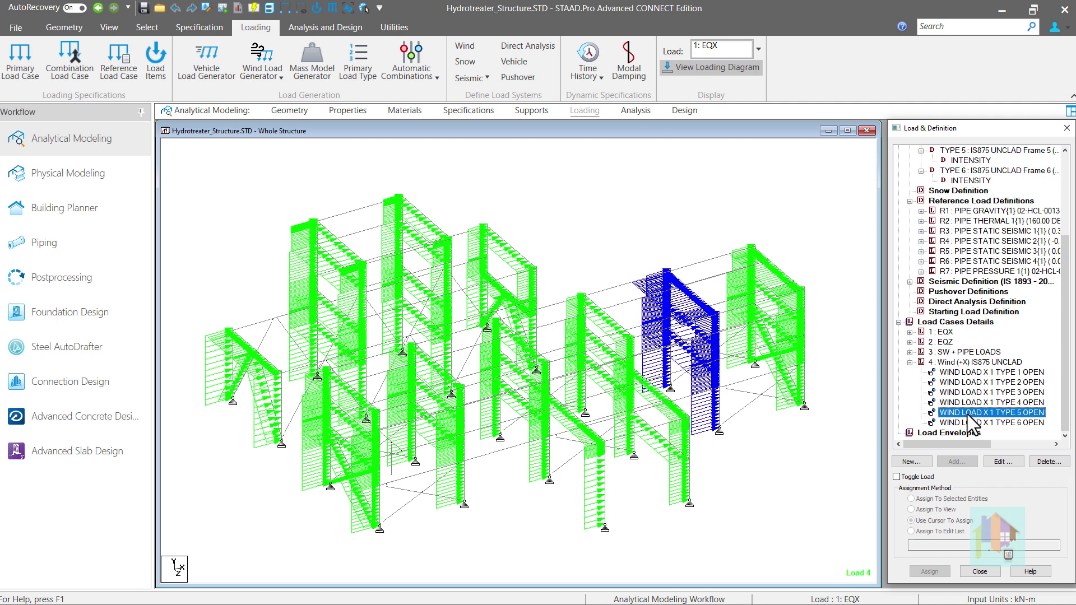
click(965, 425)
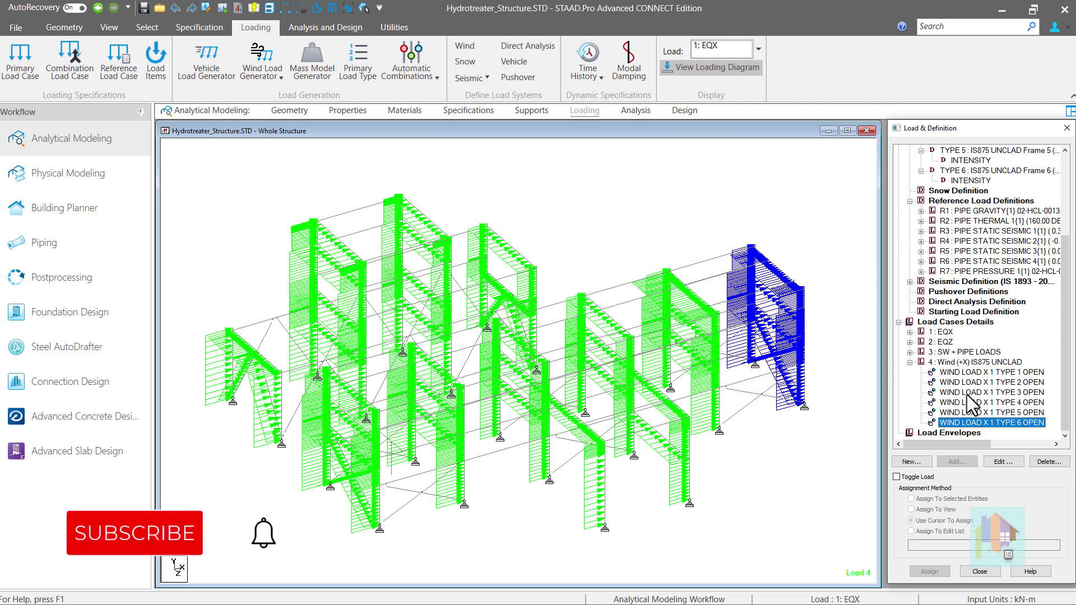
Step: Check the intensity versus height table of the Type 1 wind definition for unclad frame 1
scroll(958, 391, up, 4)
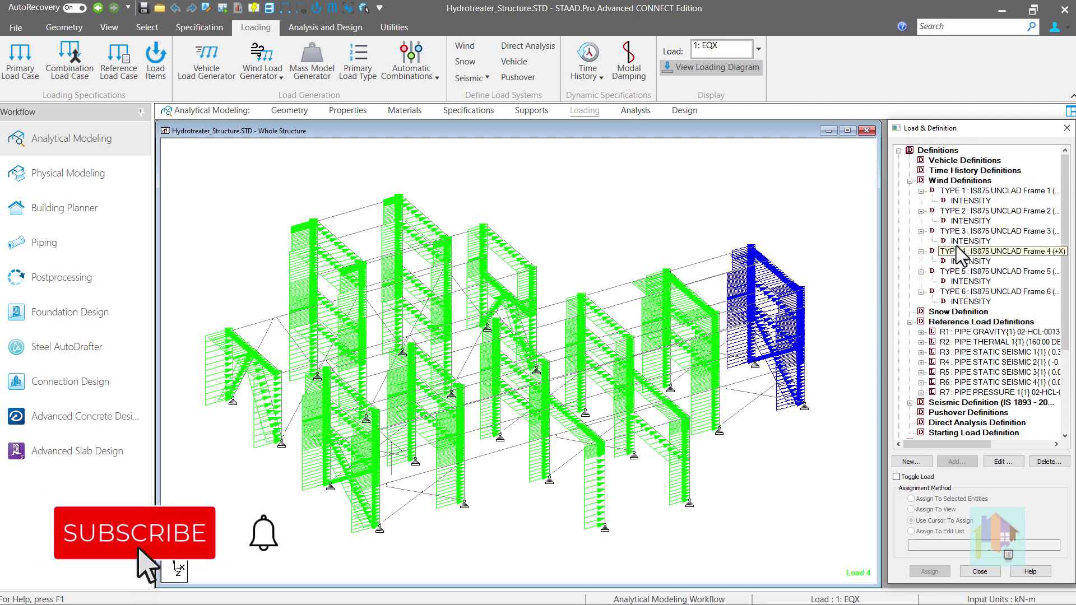
double_click(956, 201)
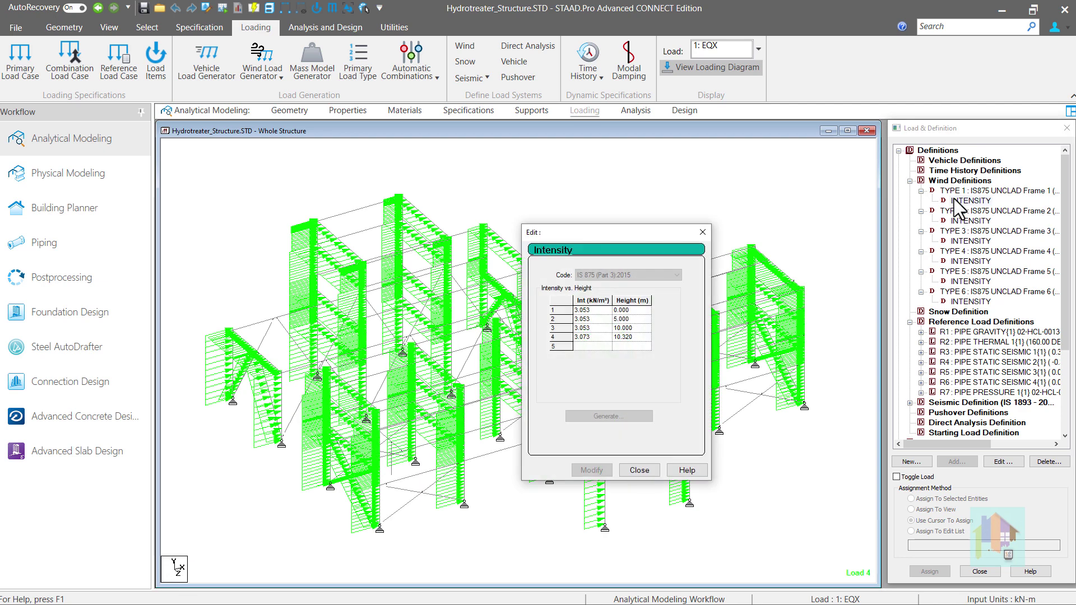
click(704, 234)
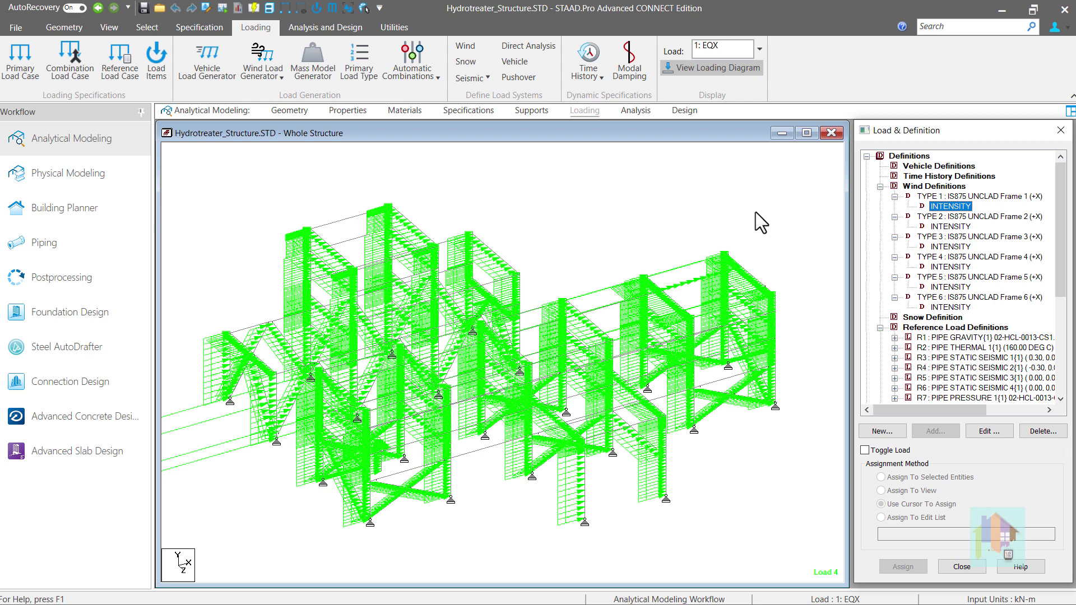
Step: Add wind definition type 7, WIND 7, using the IS 875 (Part 3):2015 code
click(928, 189)
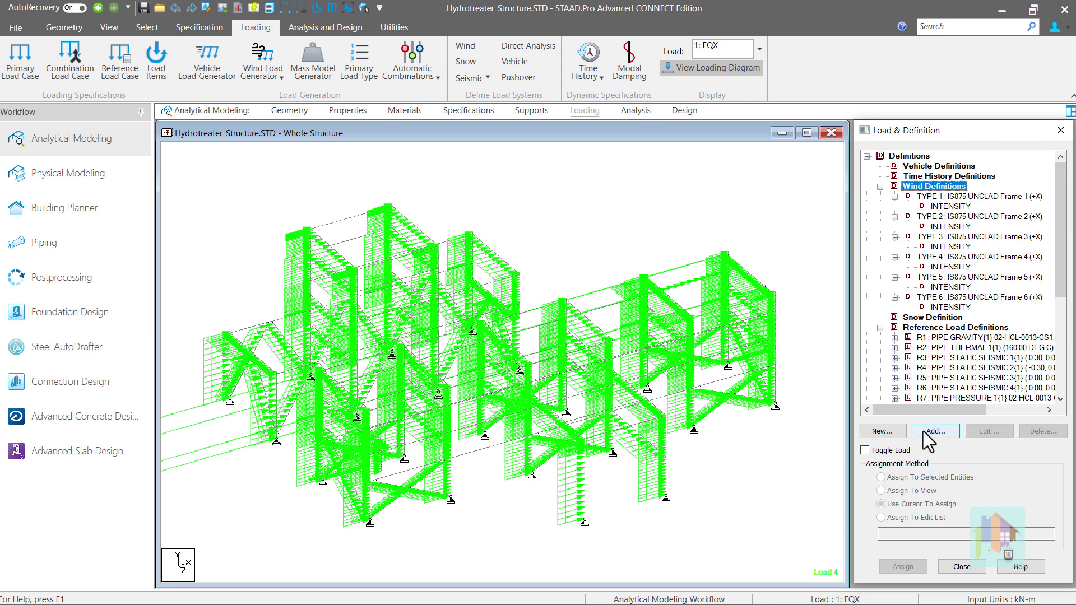
click(923, 432)
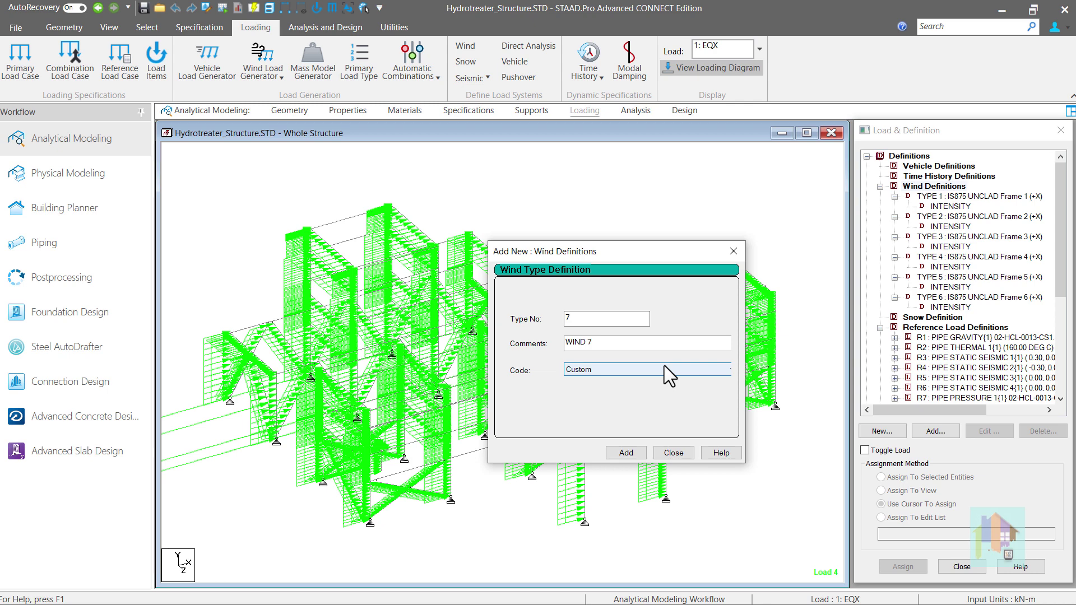
click(665, 369)
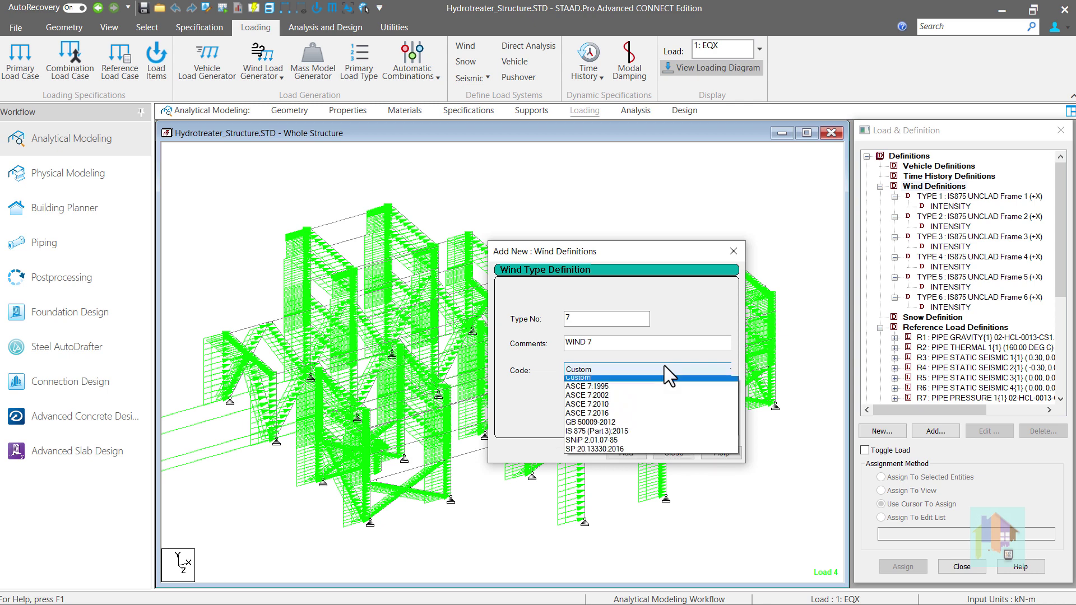
click(655, 435)
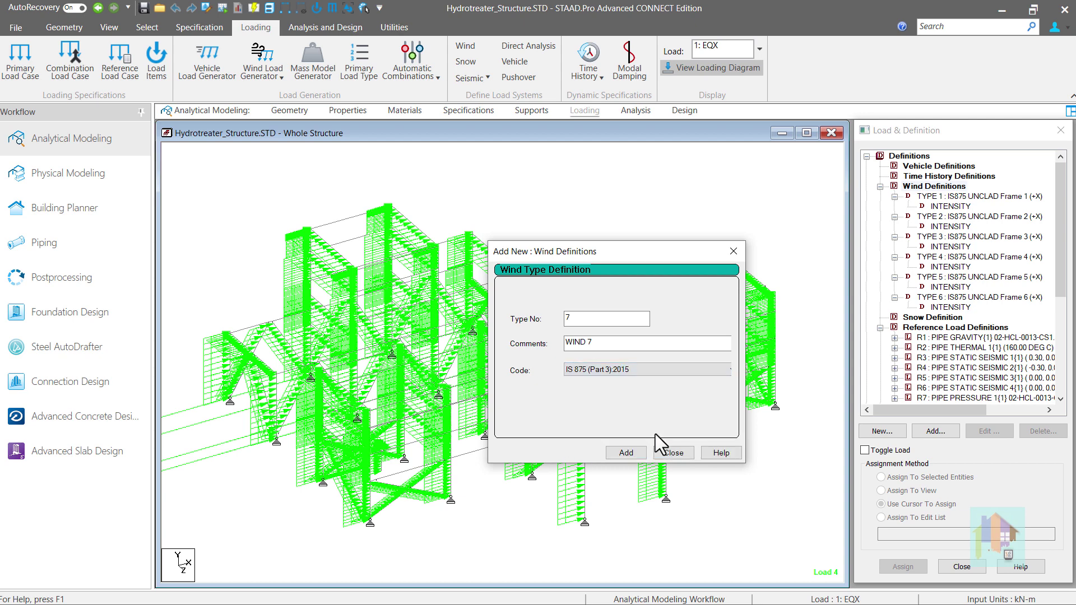
click(632, 453)
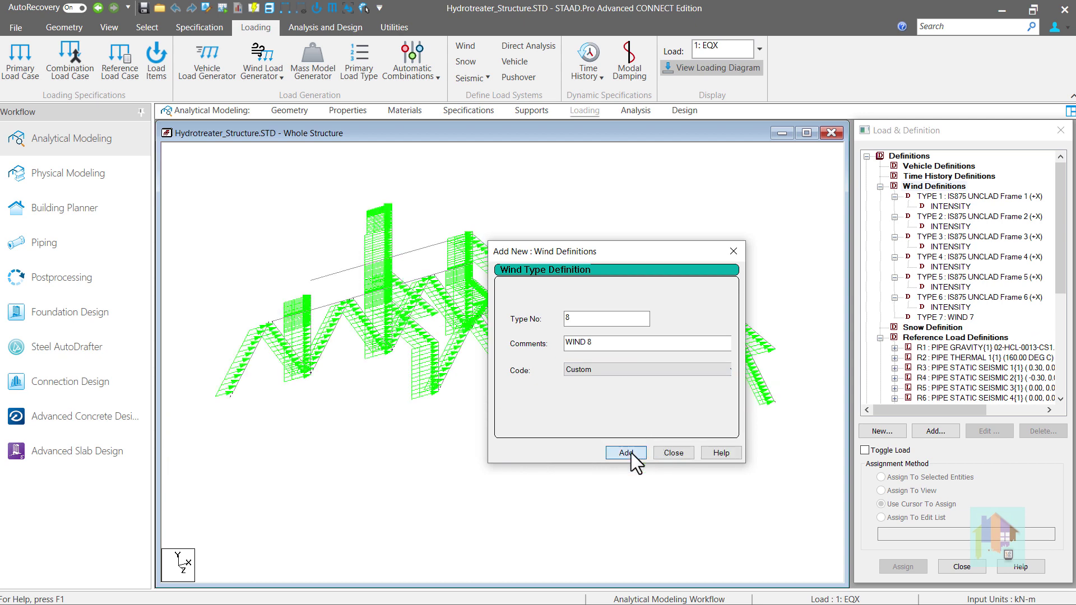
click(672, 453)
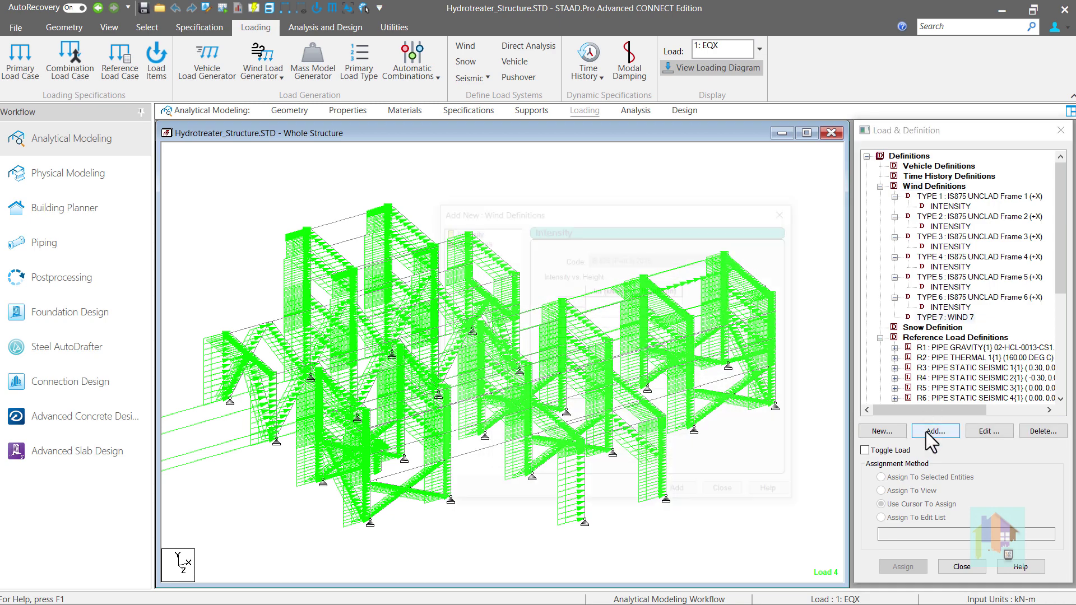
Step: Open intensity generation for WIND 7, set the structure type to Unclad Building and view its frame parameters
click(925, 431)
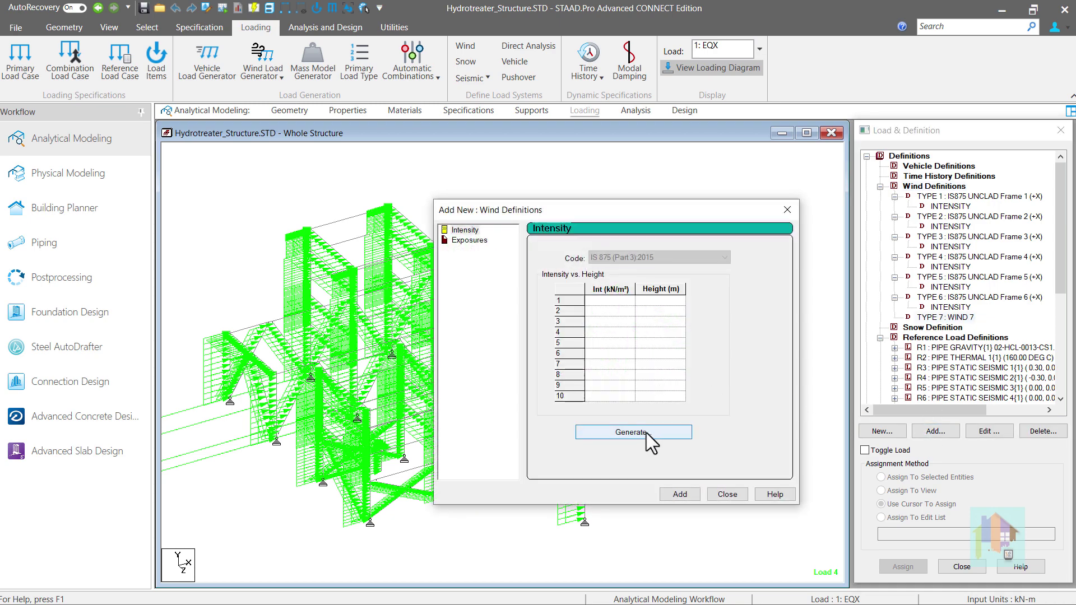
click(631, 433)
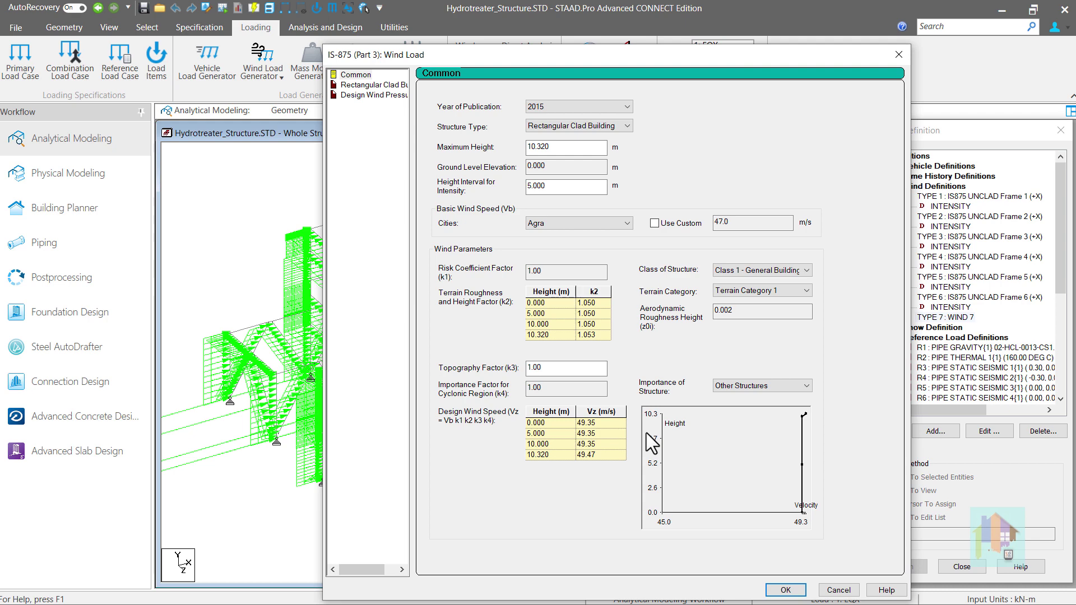
click(629, 126)
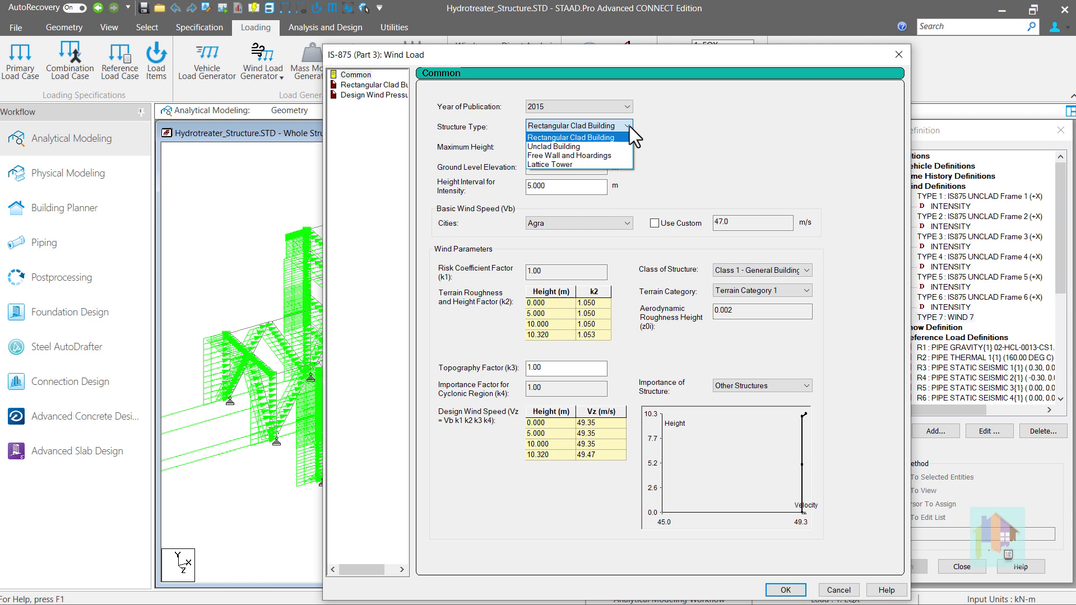
click(625, 147)
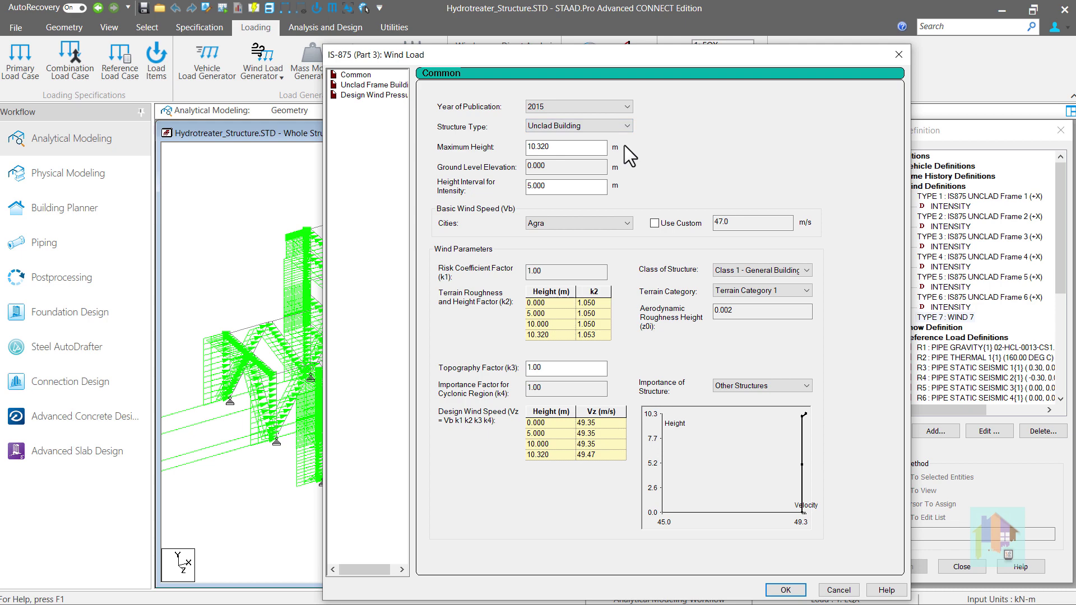
click(399, 89)
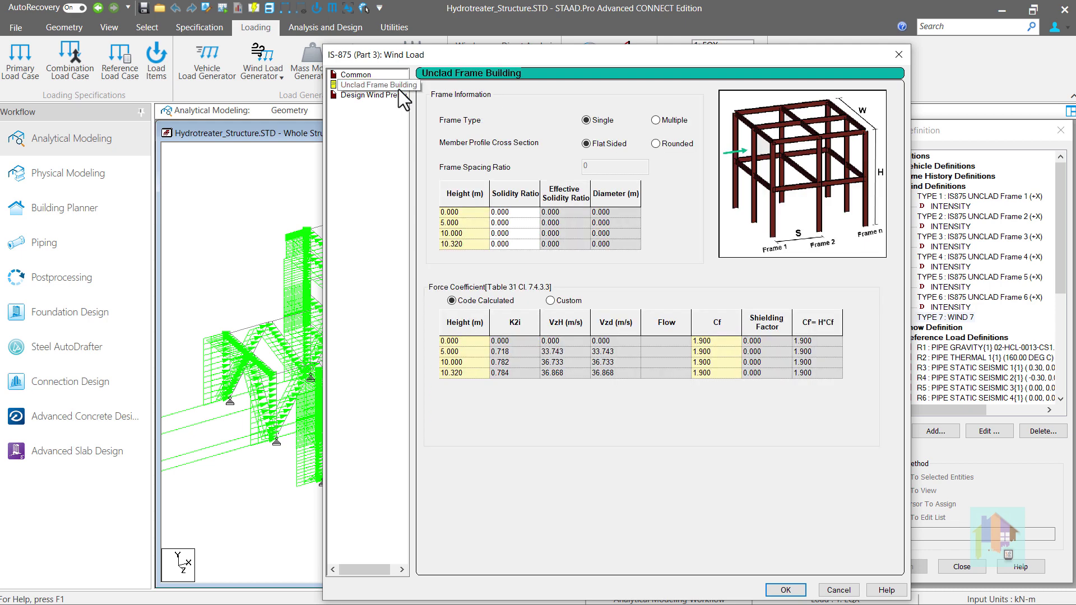
Step: Set the structure type to Lattice Tower in the common wind parameters and review the tower's cross-section and solidity options
click(366, 75)
click(568, 125)
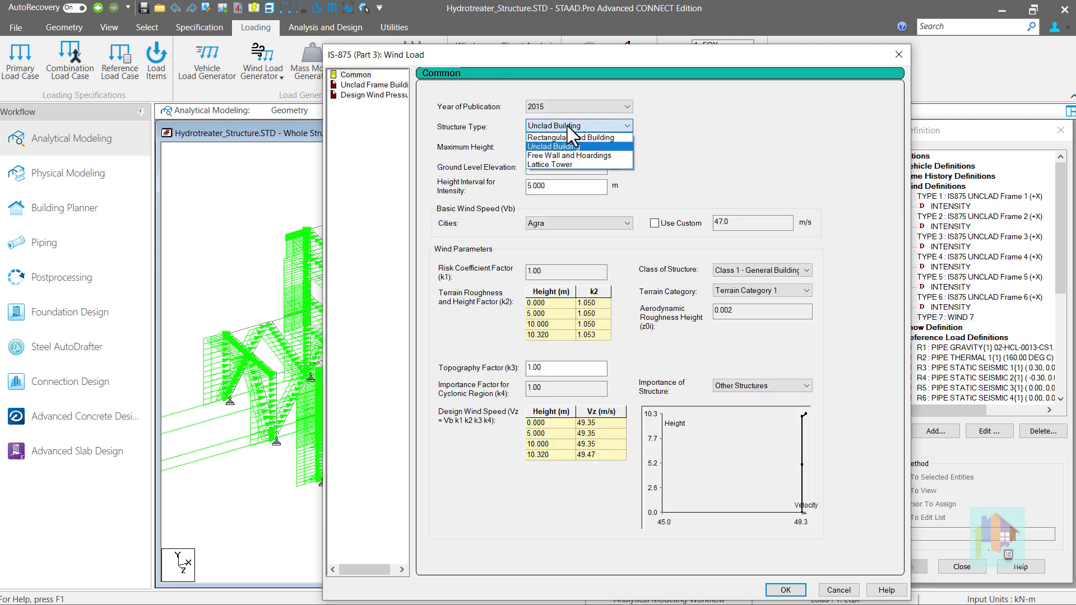
click(620, 164)
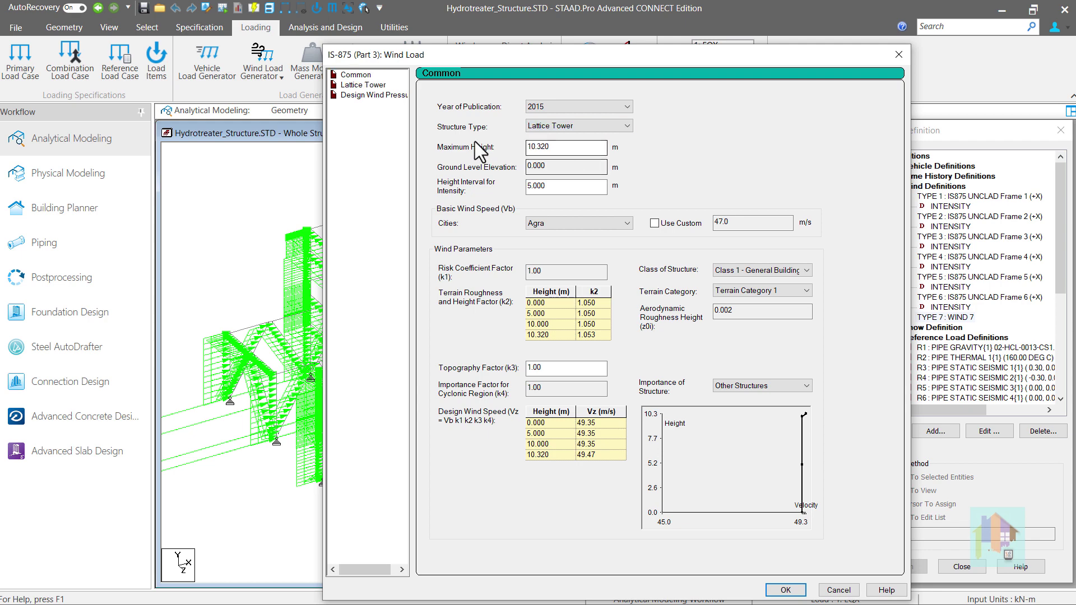
click(375, 85)
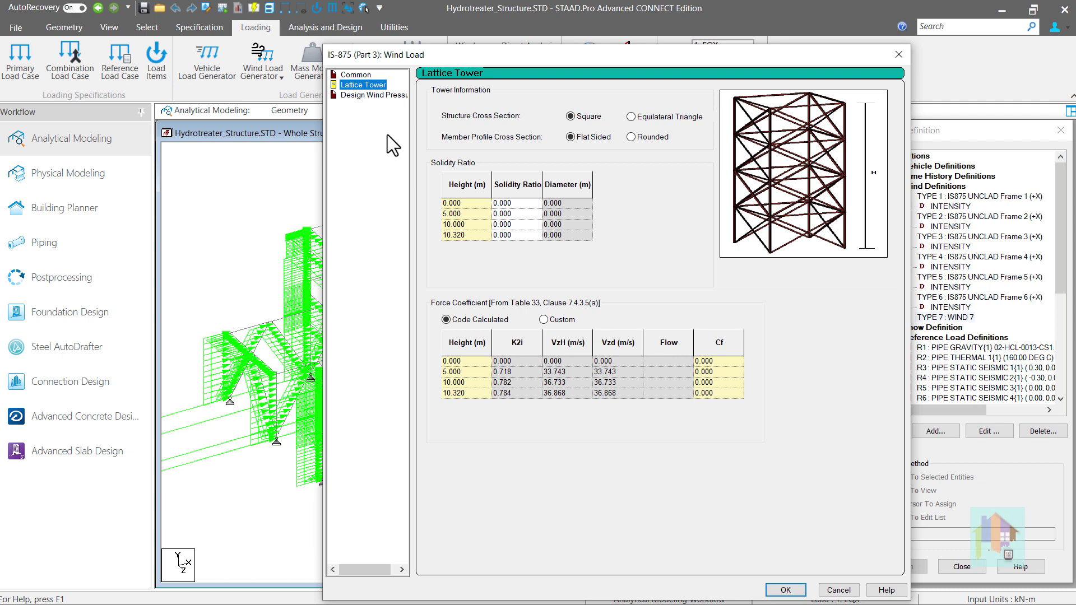
click(357, 75)
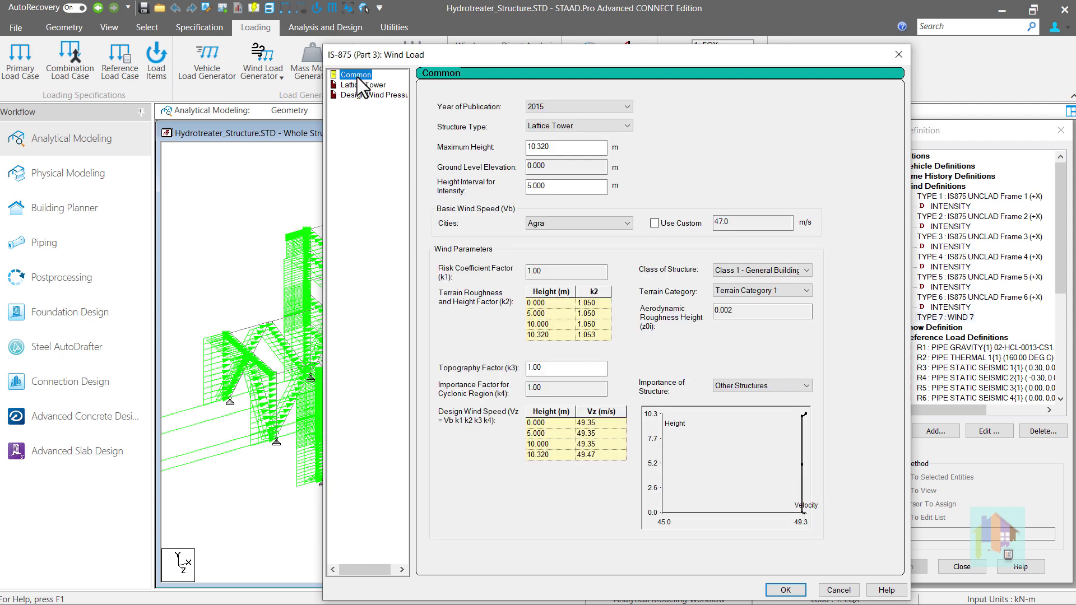